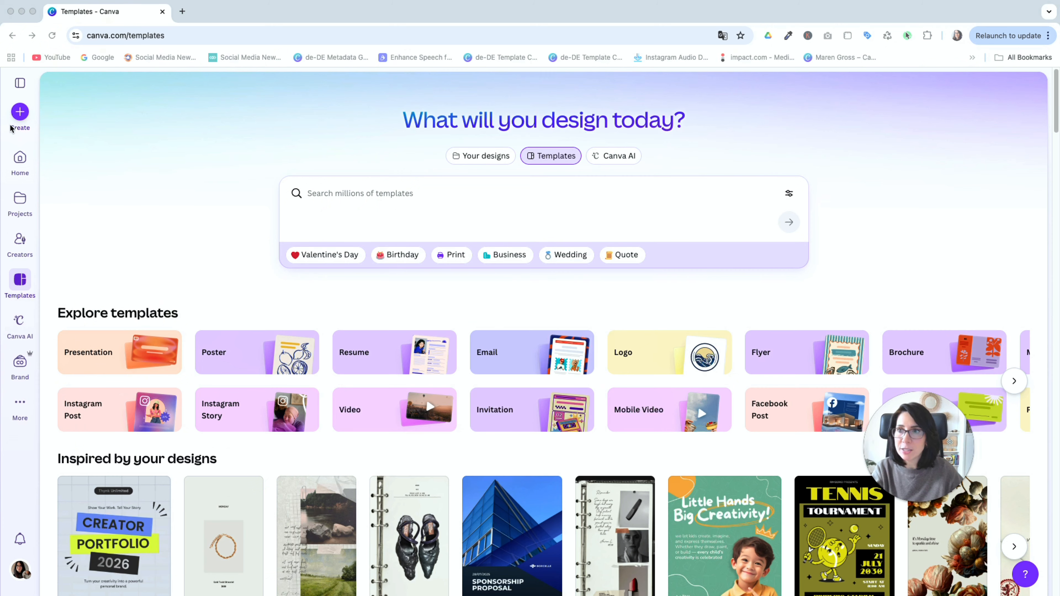
# Create a blank Instagram Post (3:4) design
pyautogui.click(19, 112)
pyautogui.write('instagram')
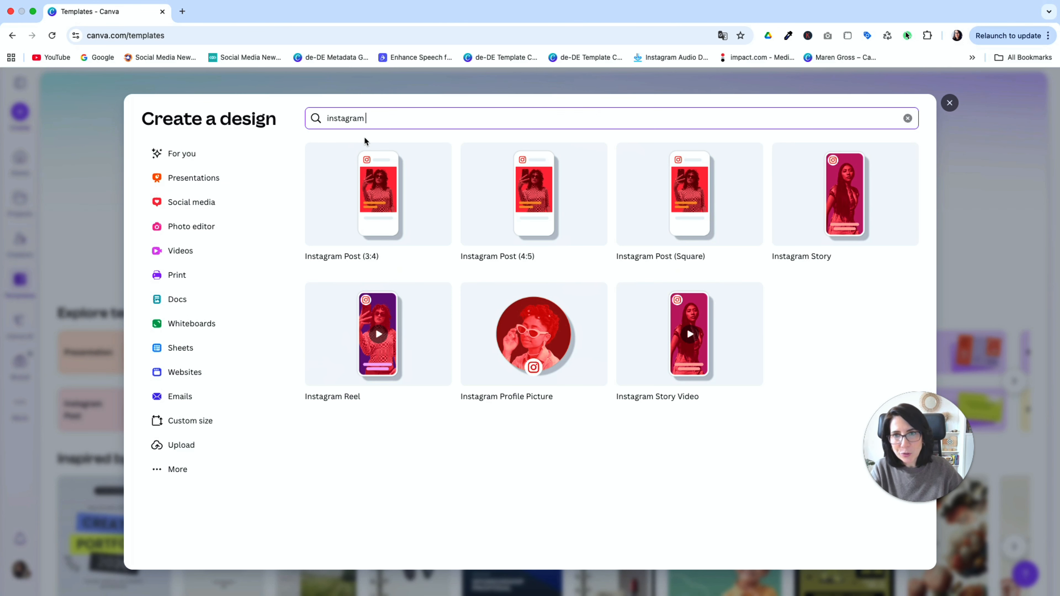
pyautogui.click(388, 191)
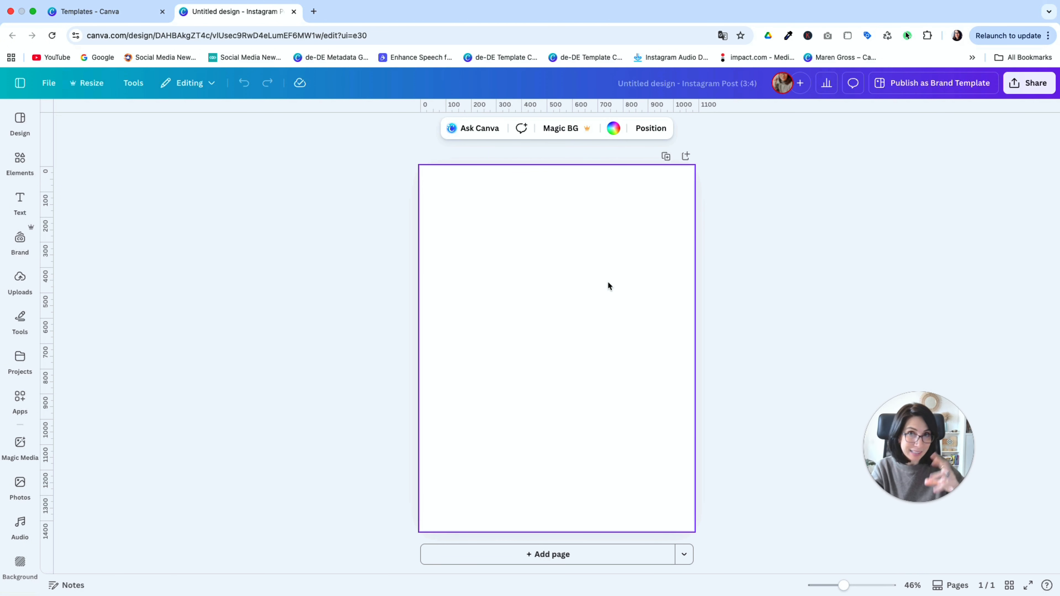
# Search the elements for "mobile mockup" and show all the matching frames
pyautogui.click(19, 167)
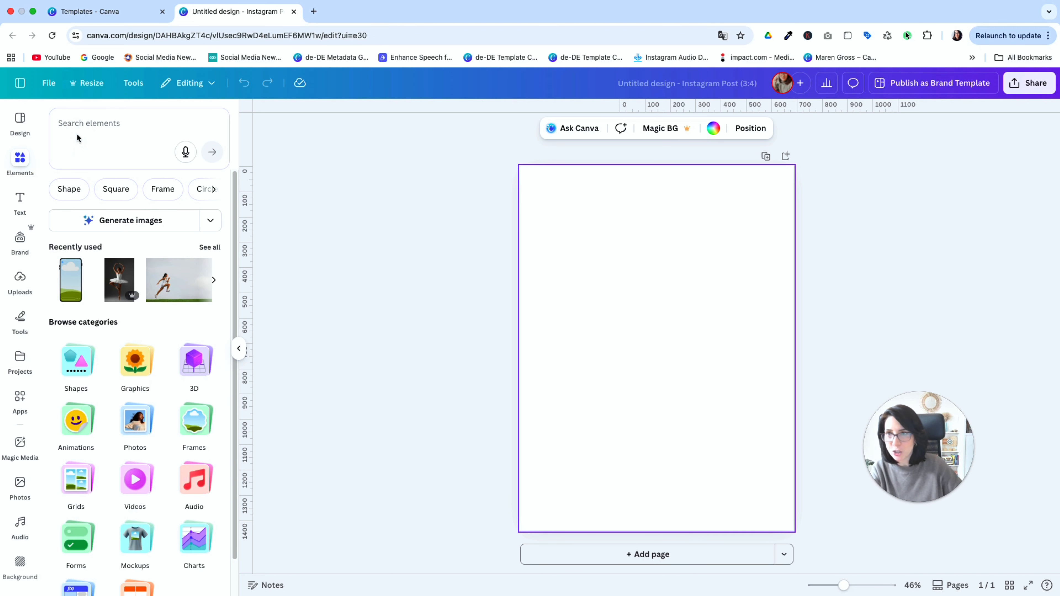
pyautogui.click(79, 122)
pyautogui.write('mob')
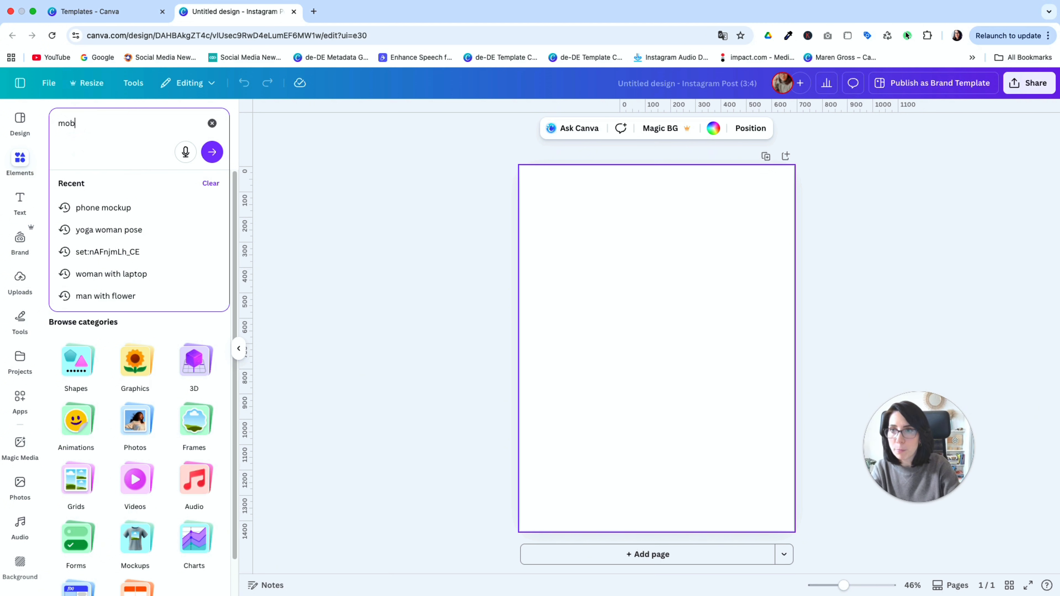
pyautogui.write('ile mockup')
pyautogui.press('Return')
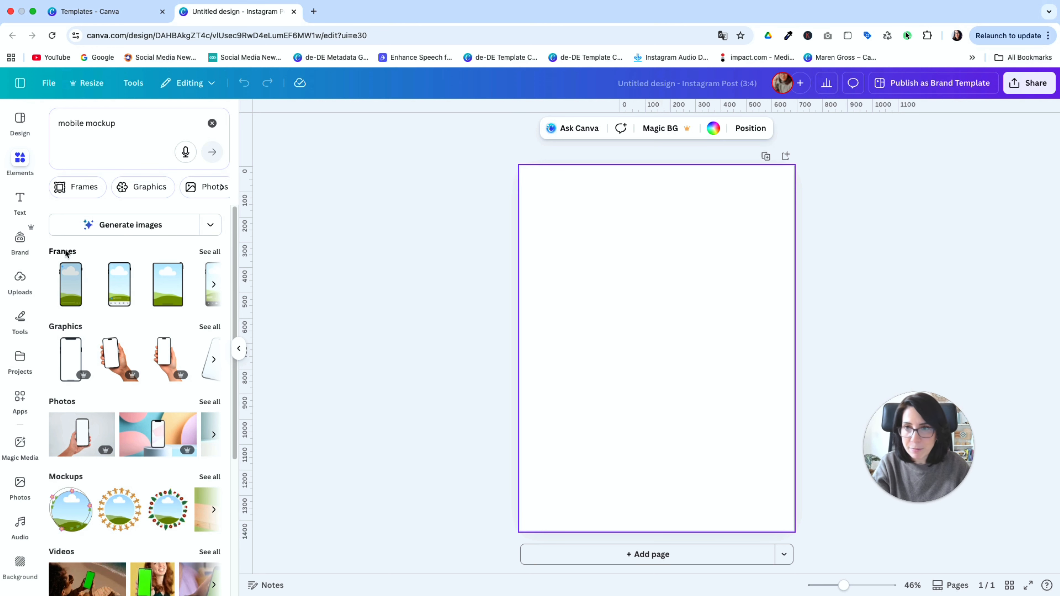
pyautogui.click(209, 251)
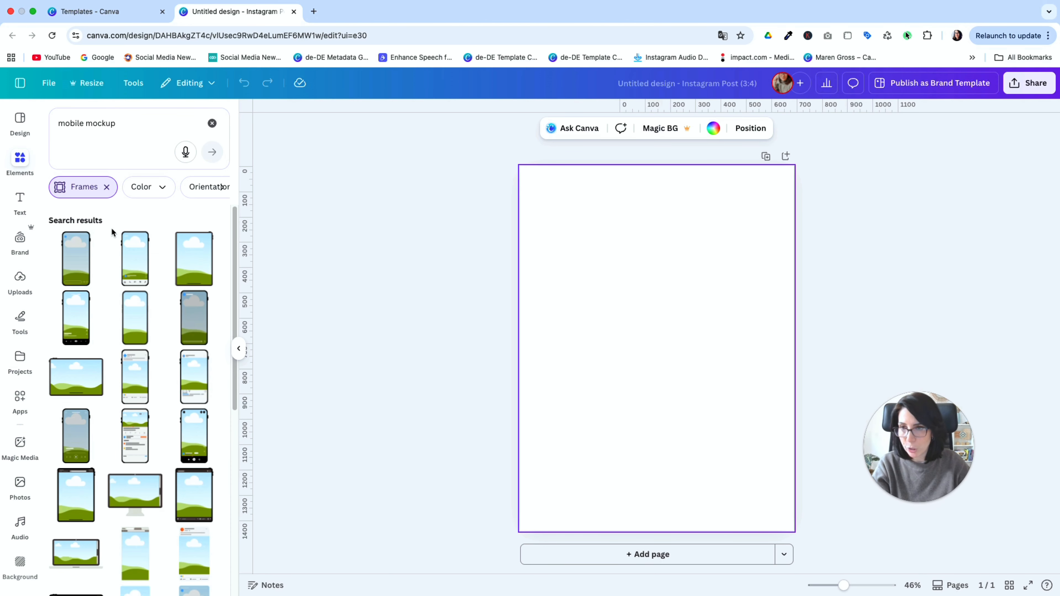
# Add the black phone frame with the Instagram story interface and enlarge it in the centre of the page
pyautogui.click(79, 261)
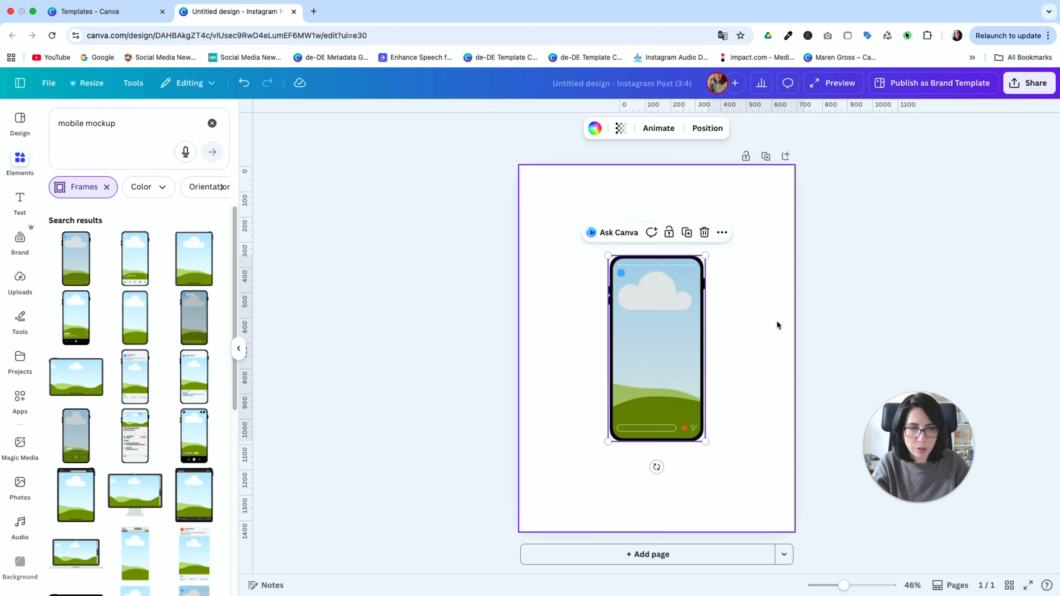
pyautogui.moveTo(705, 441); pyautogui.dragTo(733, 483)
pyautogui.moveTo(681, 344); pyautogui.dragTo(676, 323)
pyautogui.click(571, 318)
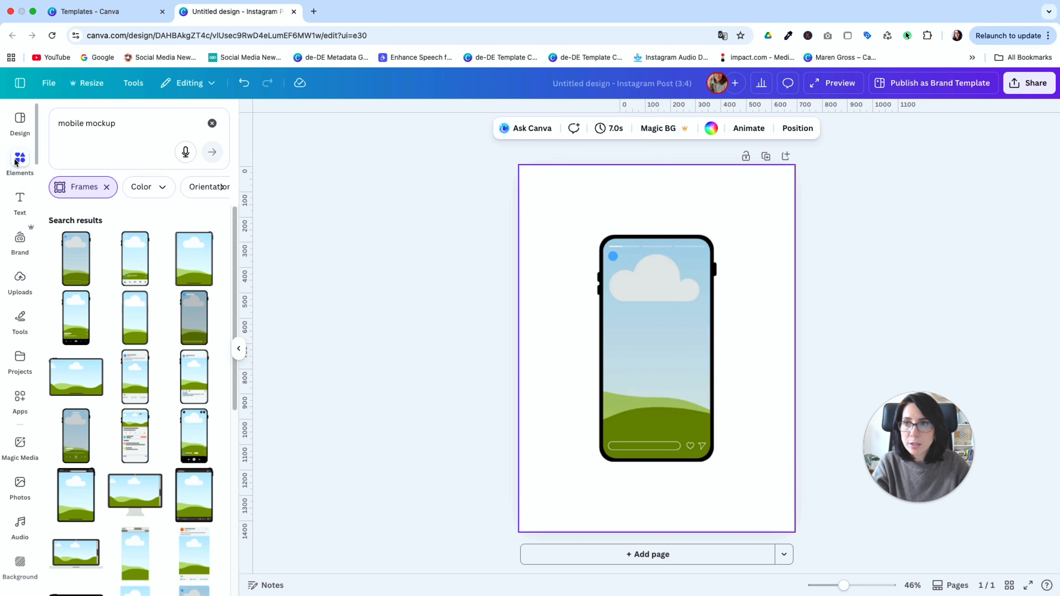
# Search the elements for "baleirina" and show all the matching photos
pyautogui.click(212, 123)
pyautogui.click(186, 123)
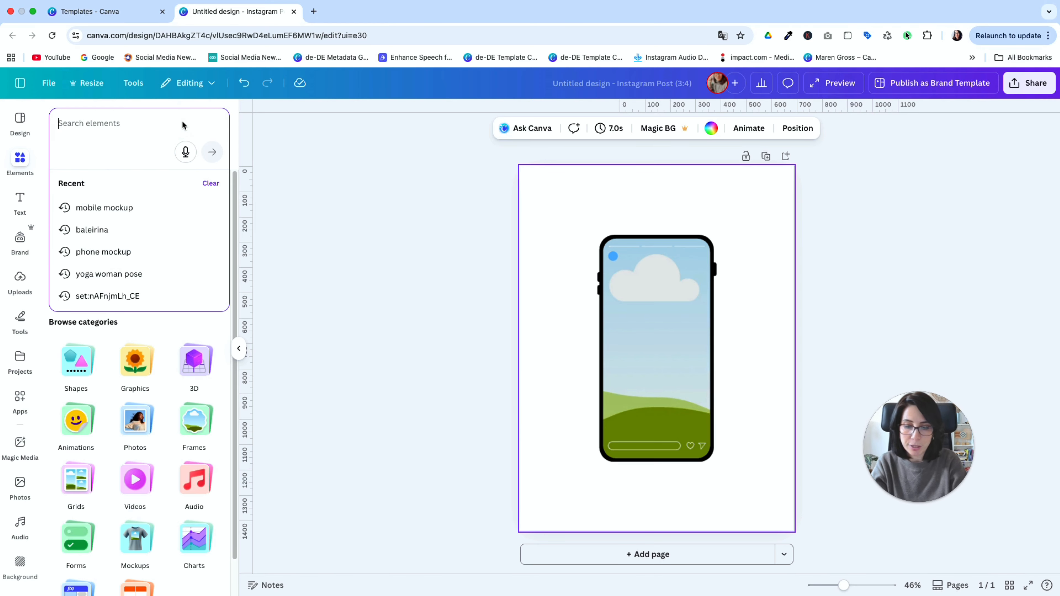
pyautogui.write('ba')
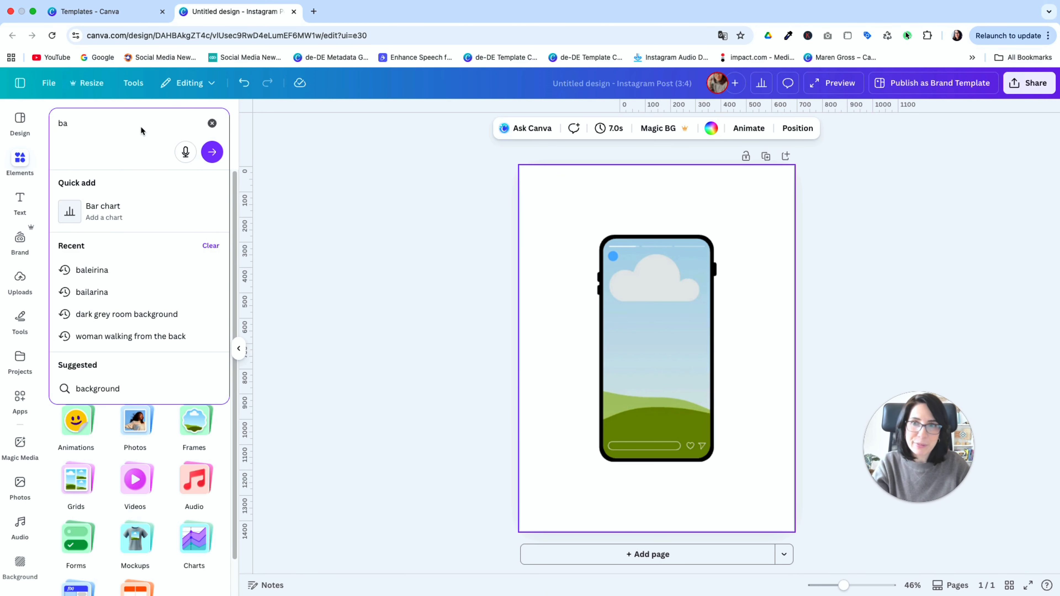
pyautogui.click(116, 269)
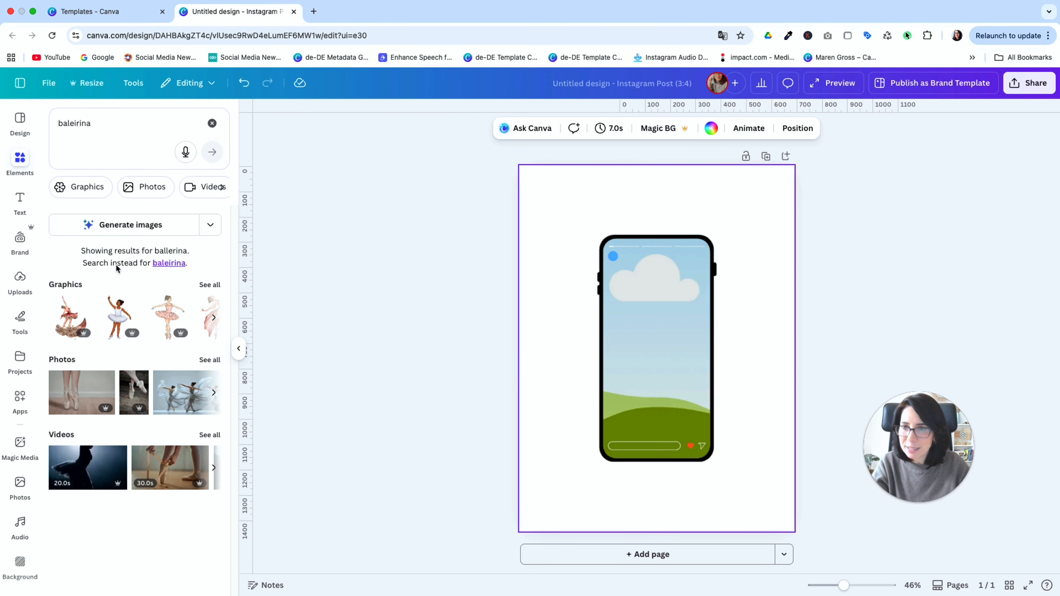
pyautogui.click(204, 360)
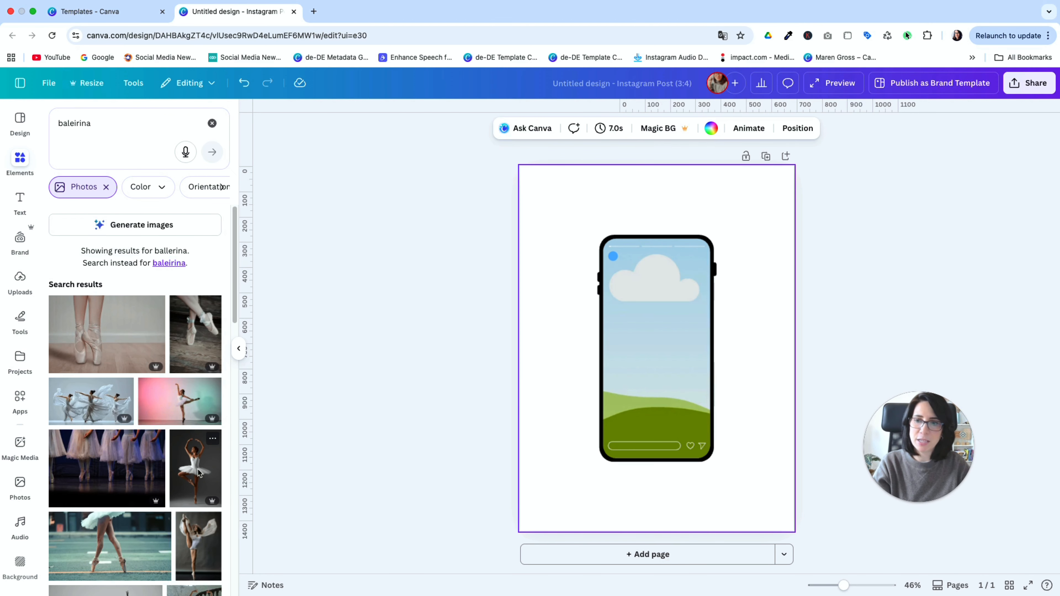
pyautogui.moveTo(213, 505)
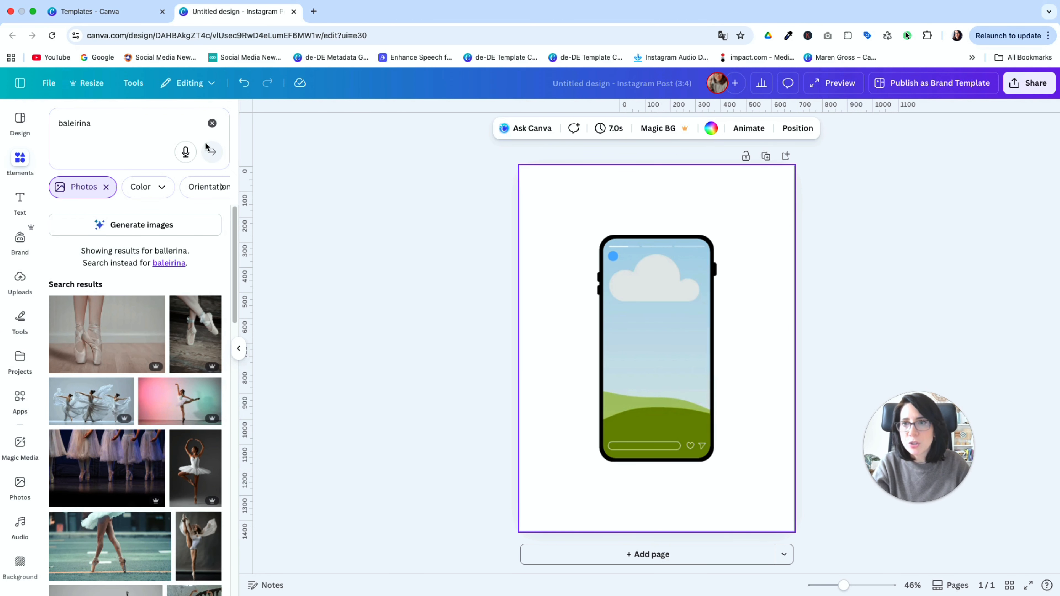
pyautogui.hscroll(3, 222, 189)
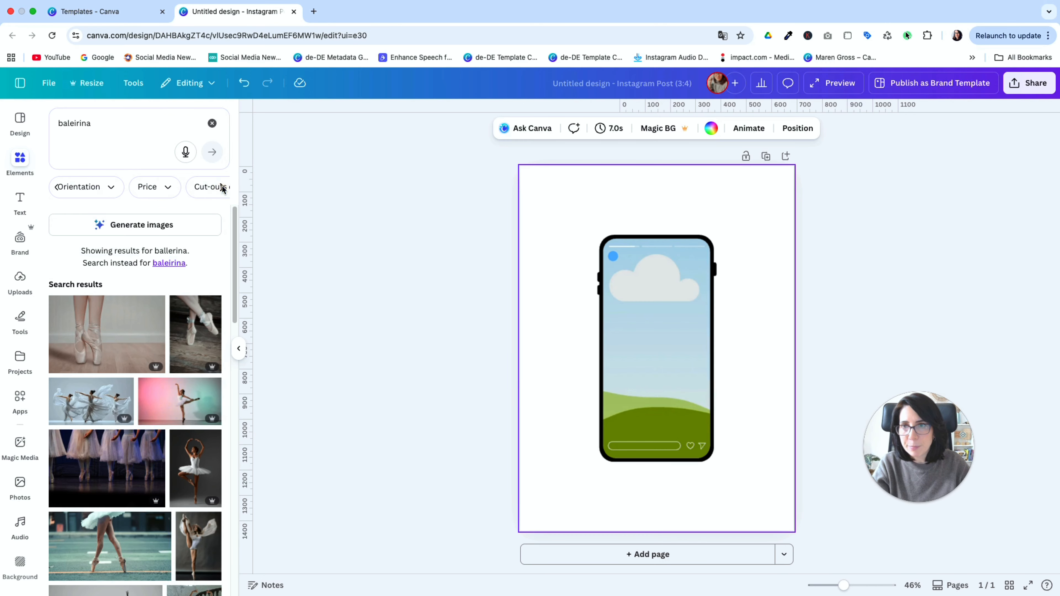
pyautogui.click(170, 188)
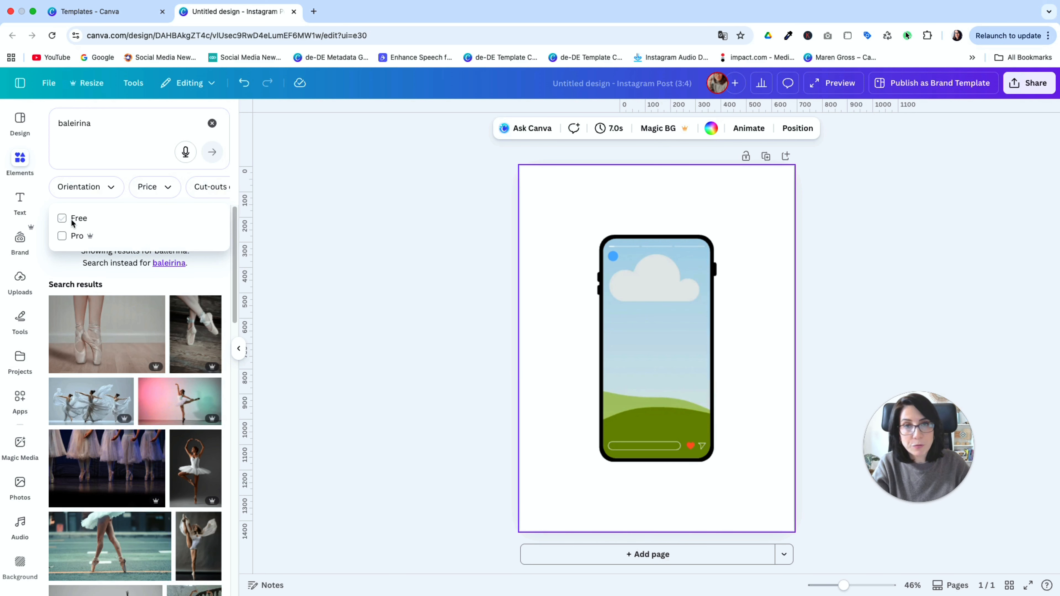
pyautogui.click(135, 275)
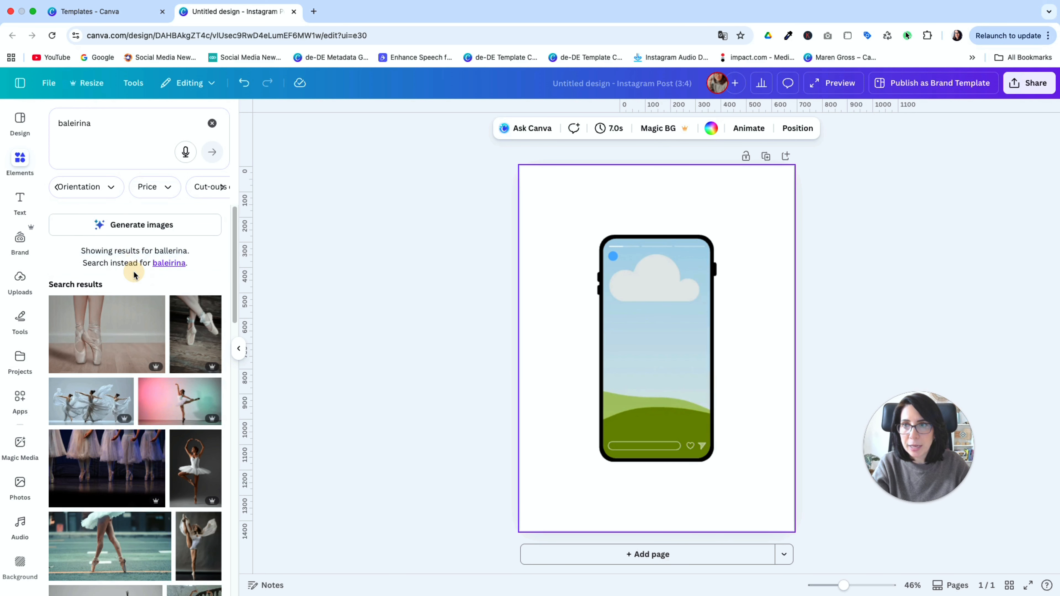
# Fill the phone frame with the photo of the ballerina with raised arms and enlarge its crop so her arms and tutu extend past the frame
pyautogui.moveTo(195, 468); pyautogui.dragTo(646, 349)
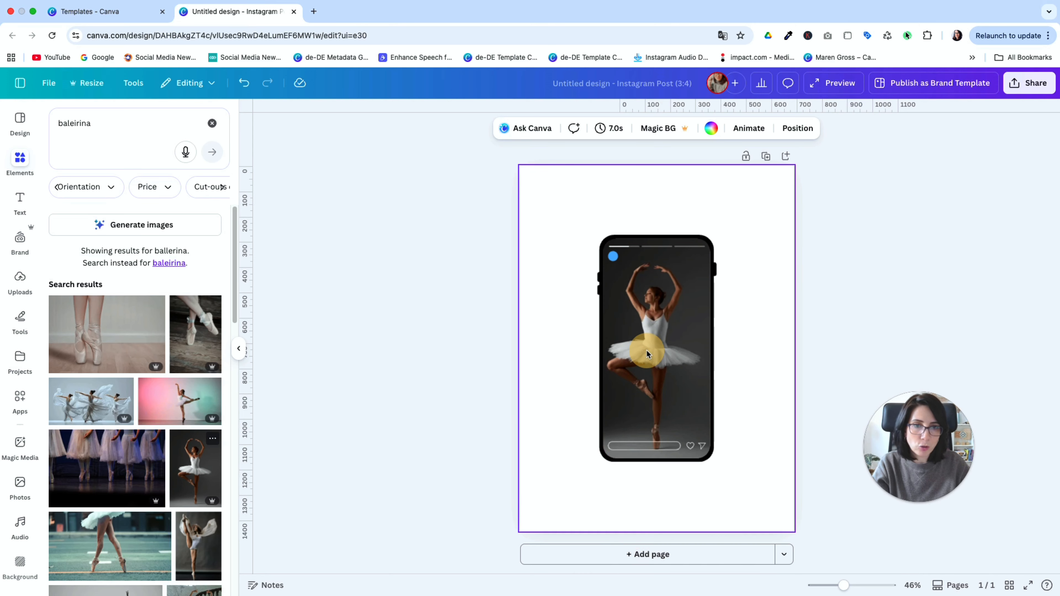
pyautogui.doubleClick(679, 338)
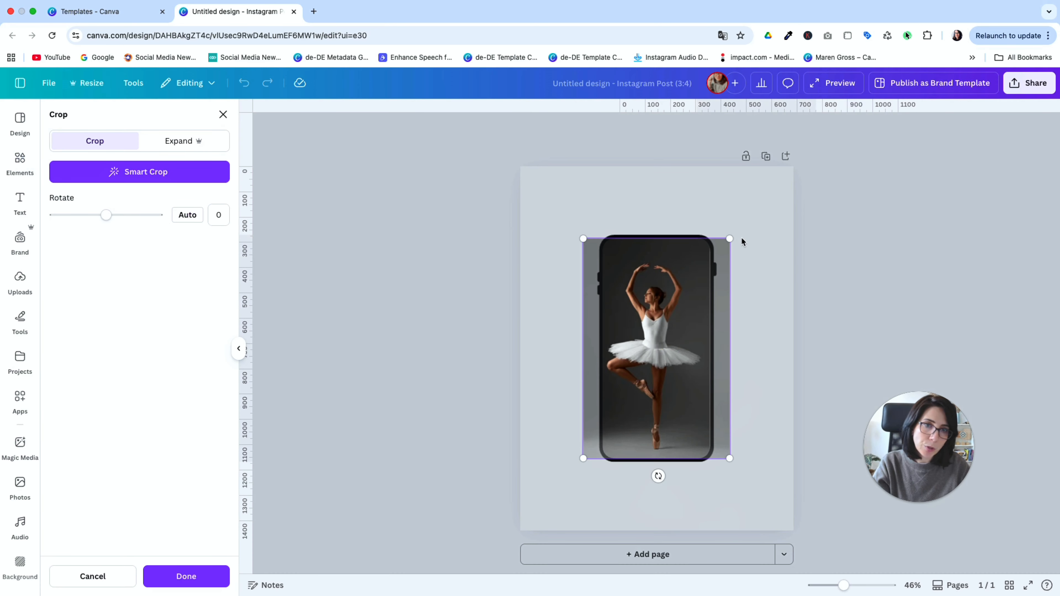
pyautogui.moveTo(730, 241); pyautogui.dragTo(805, 209)
pyautogui.moveTo(731, 198); pyautogui.dragTo(706, 226)
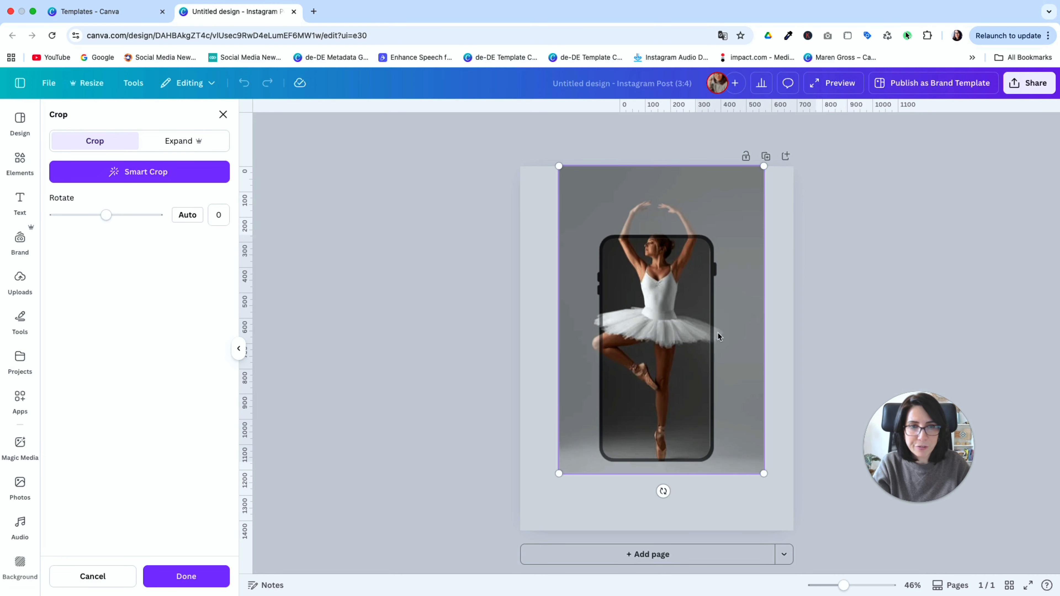
pyautogui.moveTo(560, 169); pyautogui.dragTo(534, 166)
pyautogui.moveTo(700, 201); pyautogui.dragTo(702, 201)
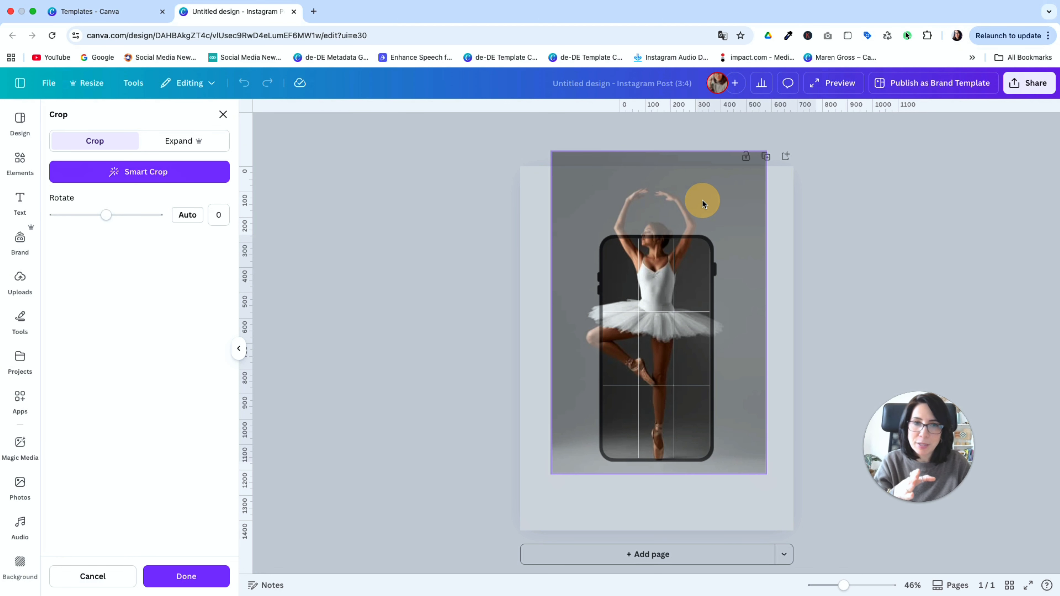
pyautogui.rightClick(702, 201)
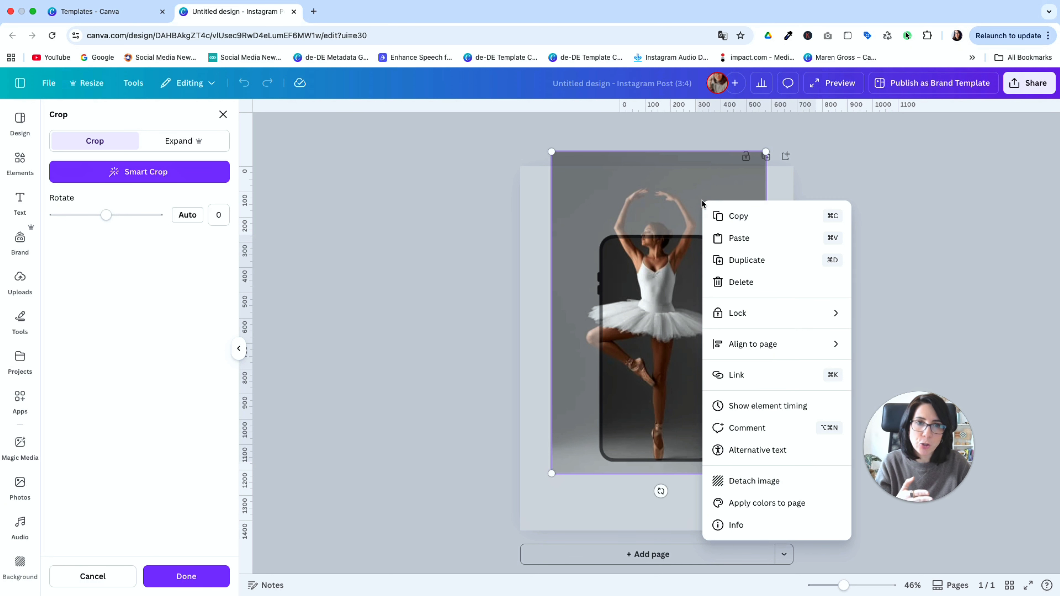
pyautogui.click(783, 170)
pyautogui.click(784, 187)
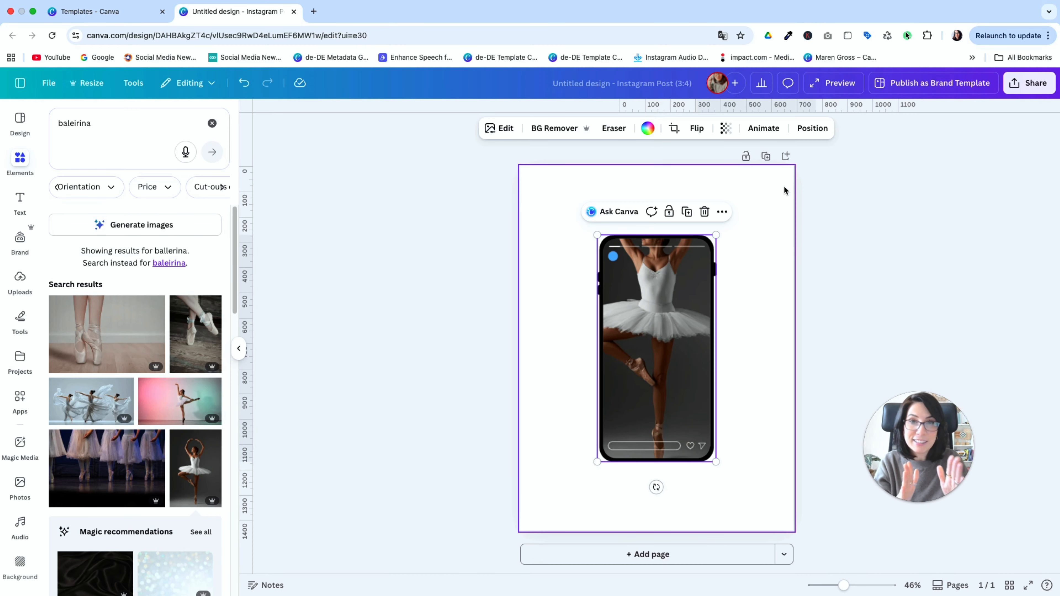
pyautogui.click(783, 190)
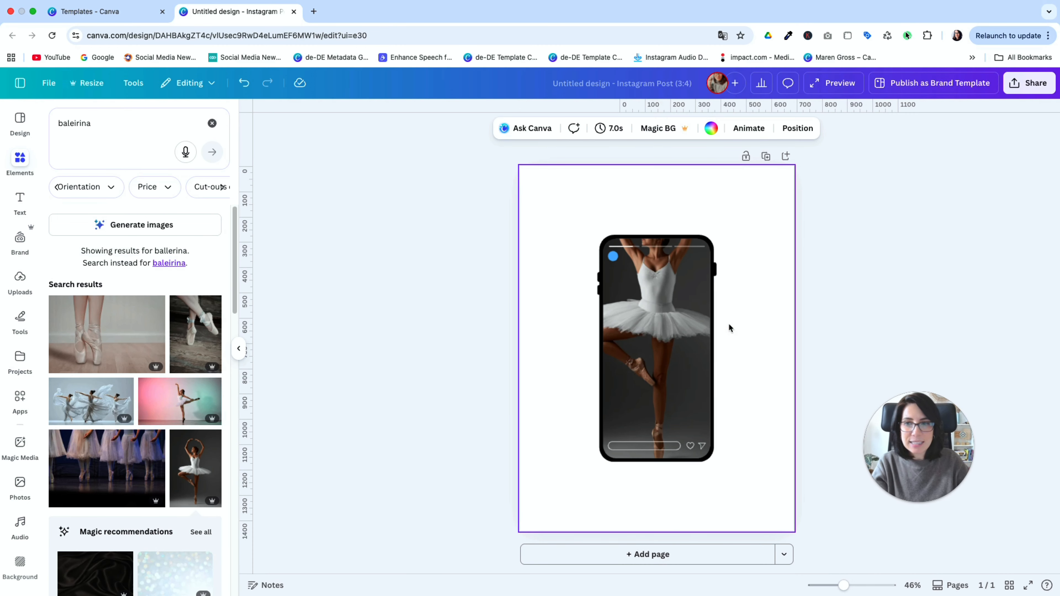
# Add the same ballerina photo to the page as a separate image and remove its background
pyautogui.click(183, 465)
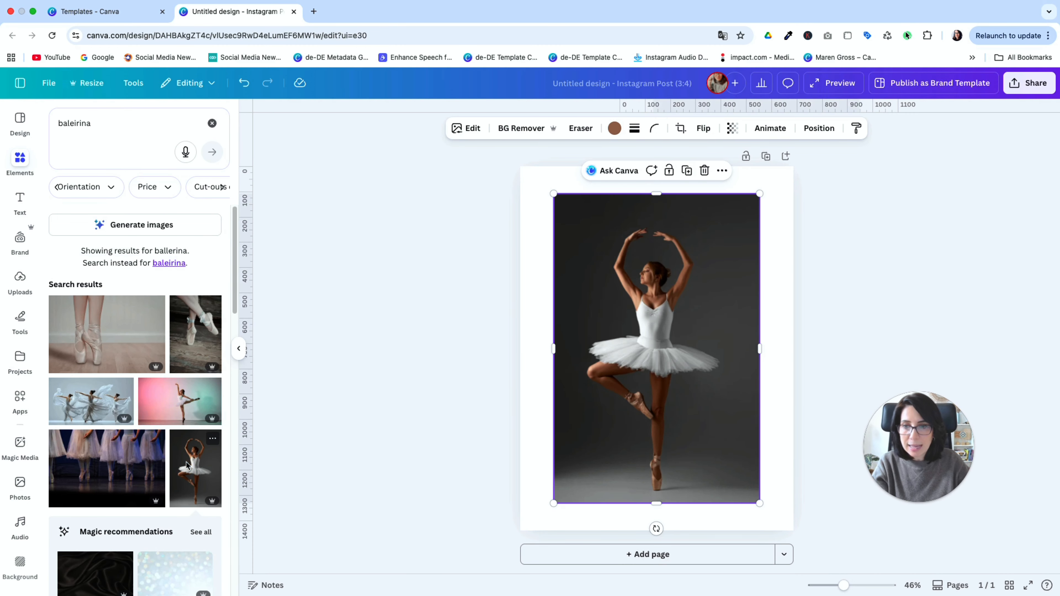
pyautogui.click(521, 129)
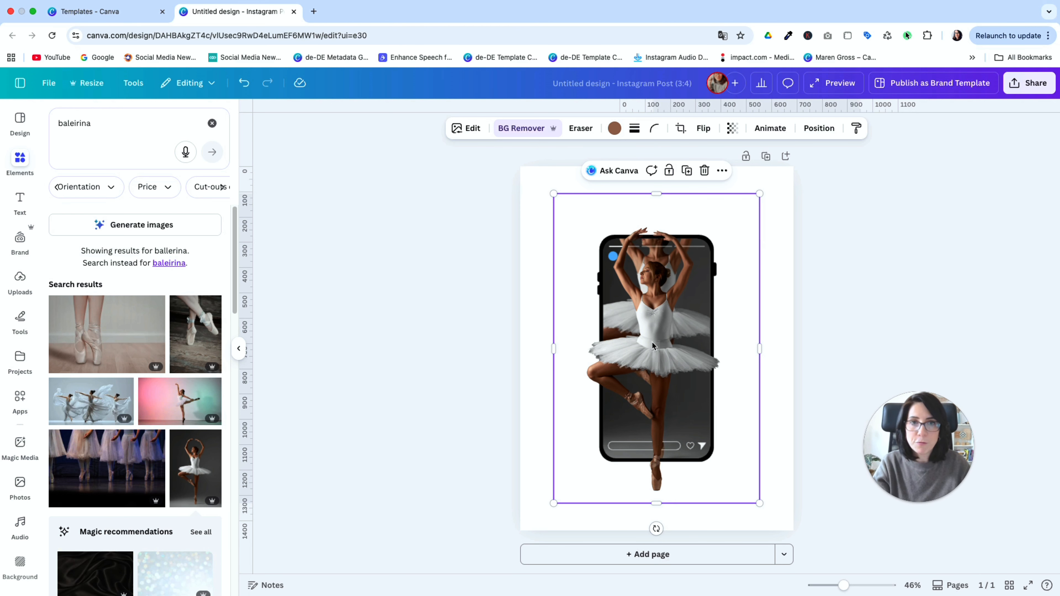
# Move the ballerina cut-out over the framed photo and enlarge it slightly to match the framed ballerina's size
pyautogui.moveTo(652, 346); pyautogui.dragTo(663, 321)
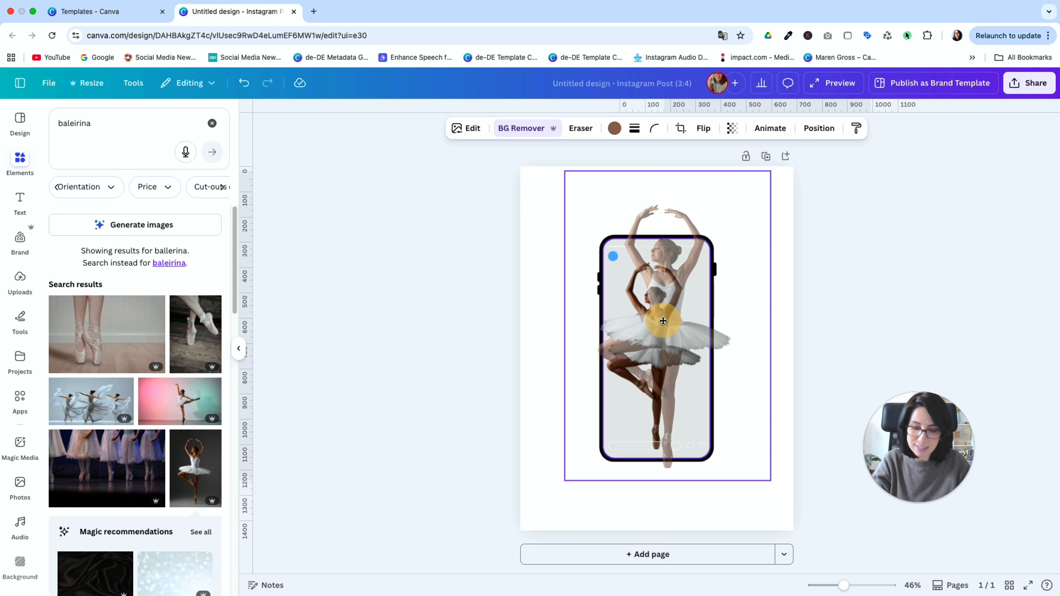
pyautogui.moveTo(664, 320)
pyautogui.mouseDown()
pyautogui.moveTo(566, 317)
pyautogui.moveTo(660, 304)
pyautogui.moveTo(655, 312)
pyautogui.mouseUp()
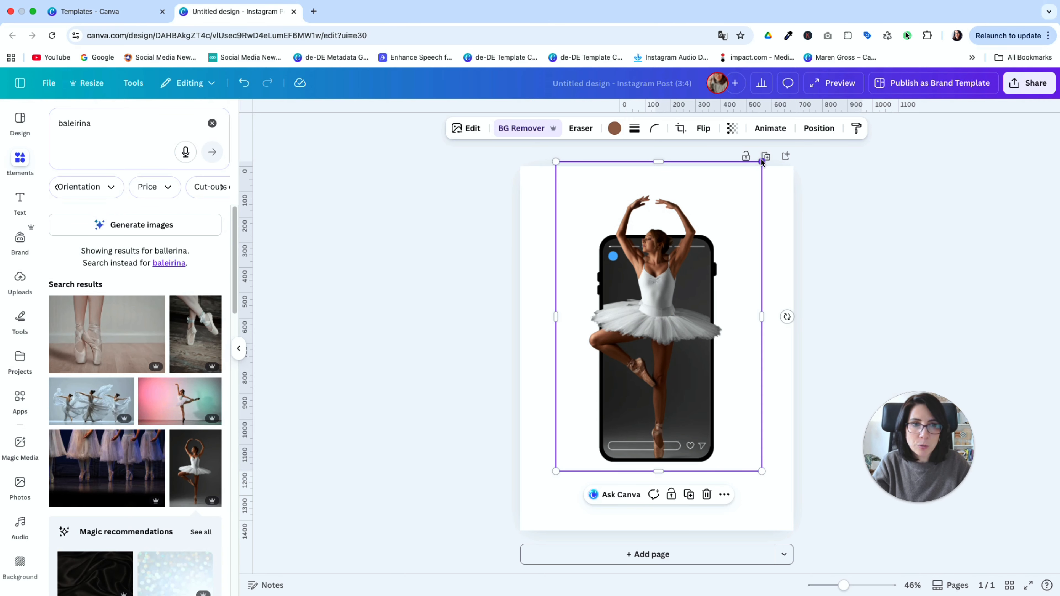
pyautogui.moveTo(763, 164); pyautogui.dragTo(766, 157)
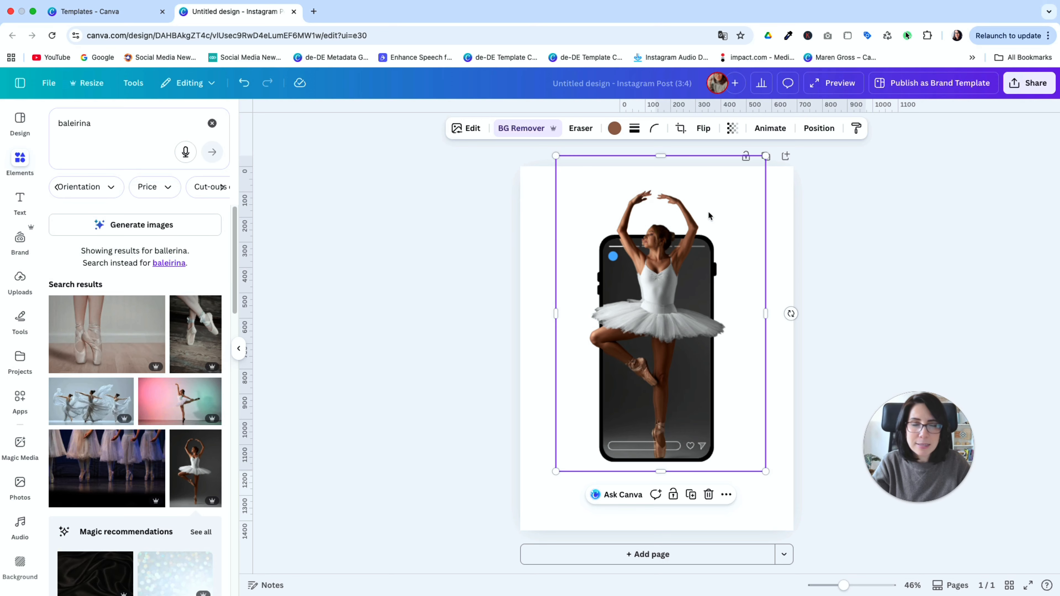
pyautogui.moveTo(702, 212); pyautogui.dragTo(698, 215)
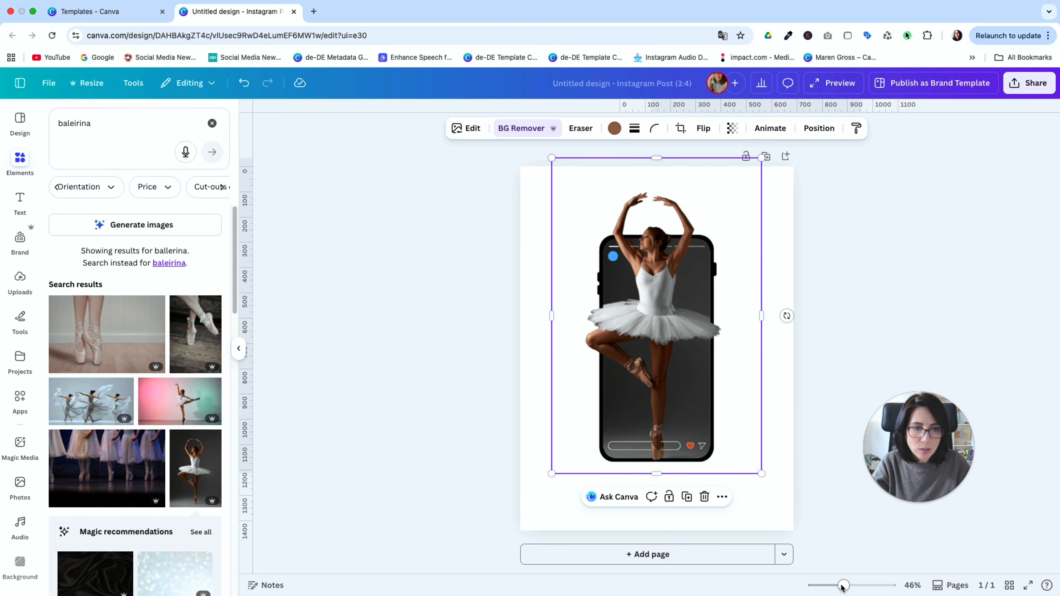
# Fine-tune the cut-out's position at close range so it exactly covers the ballerina inside the phone, checking it from head to feet
pyautogui.moveTo(841, 585); pyautogui.dragTo(863, 585)
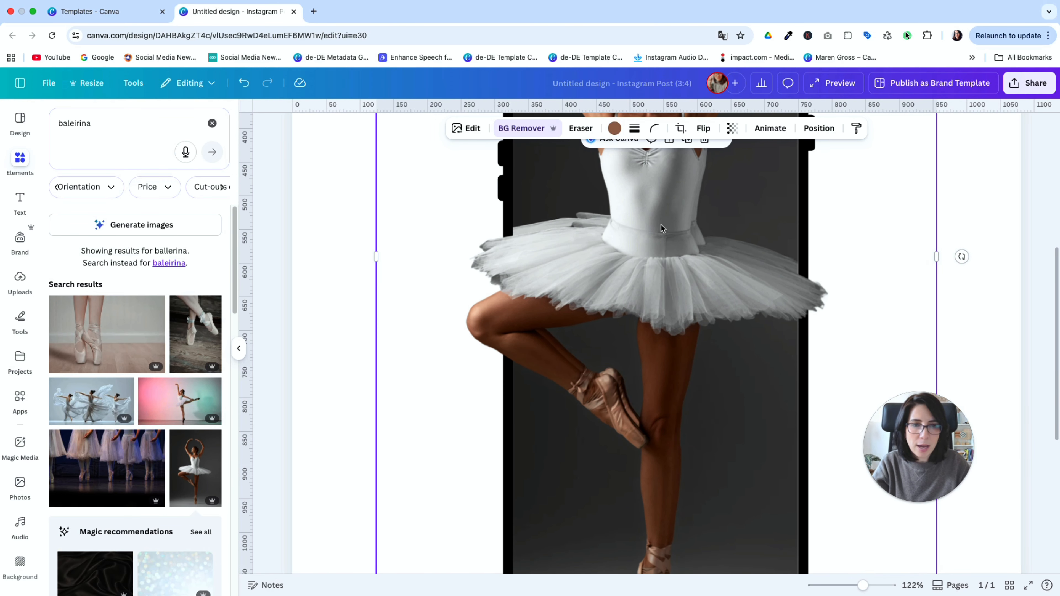
pyautogui.moveTo(663, 228); pyautogui.dragTo(668, 220)
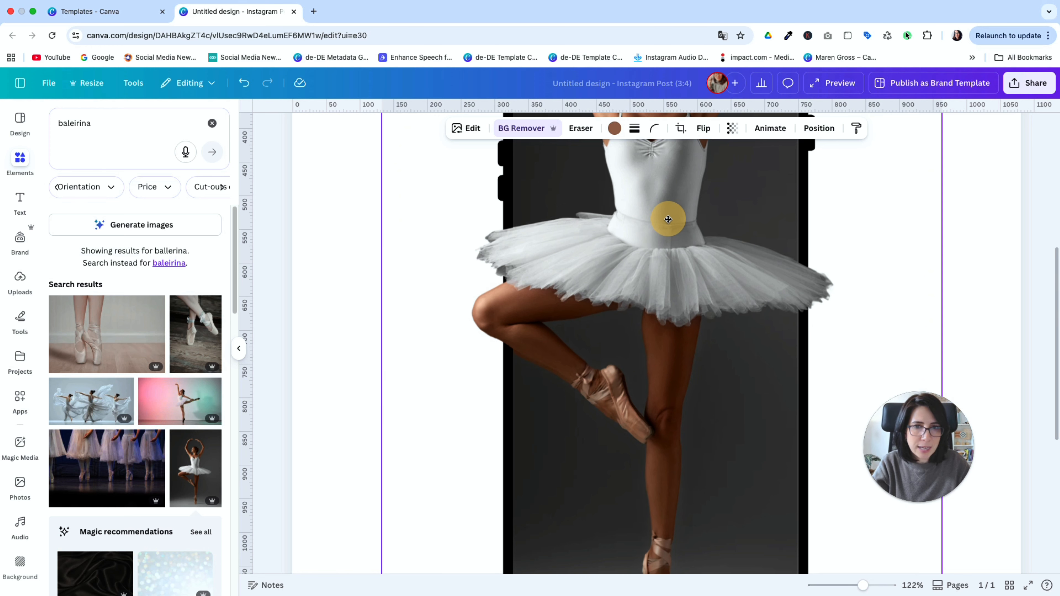
pyautogui.moveTo(862, 586); pyautogui.dragTo(849, 587)
pyautogui.scroll(3, 846, 151)
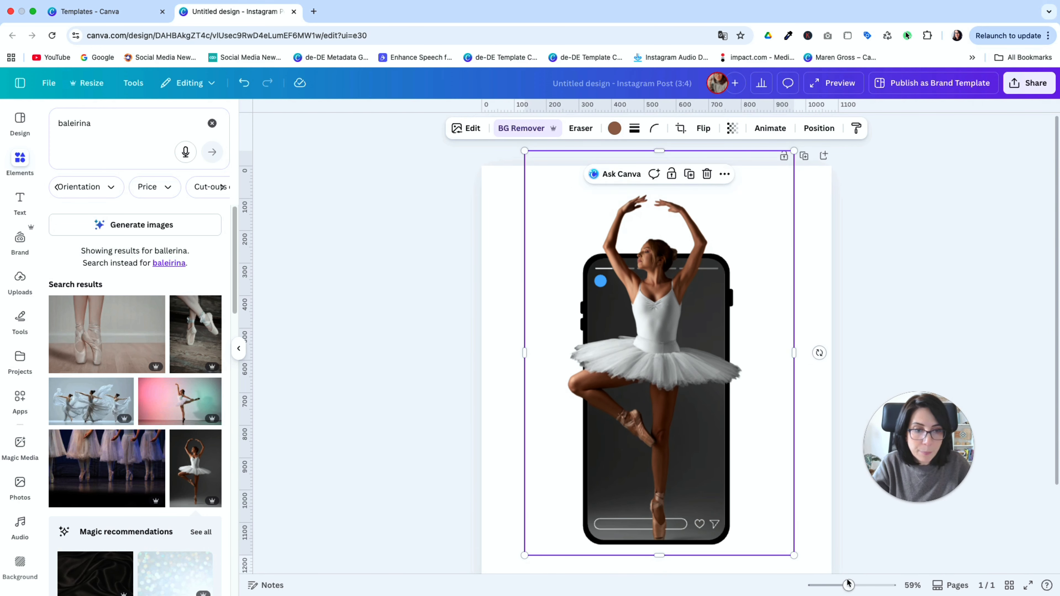
pyautogui.moveTo(849, 585); pyautogui.dragTo(872, 586)
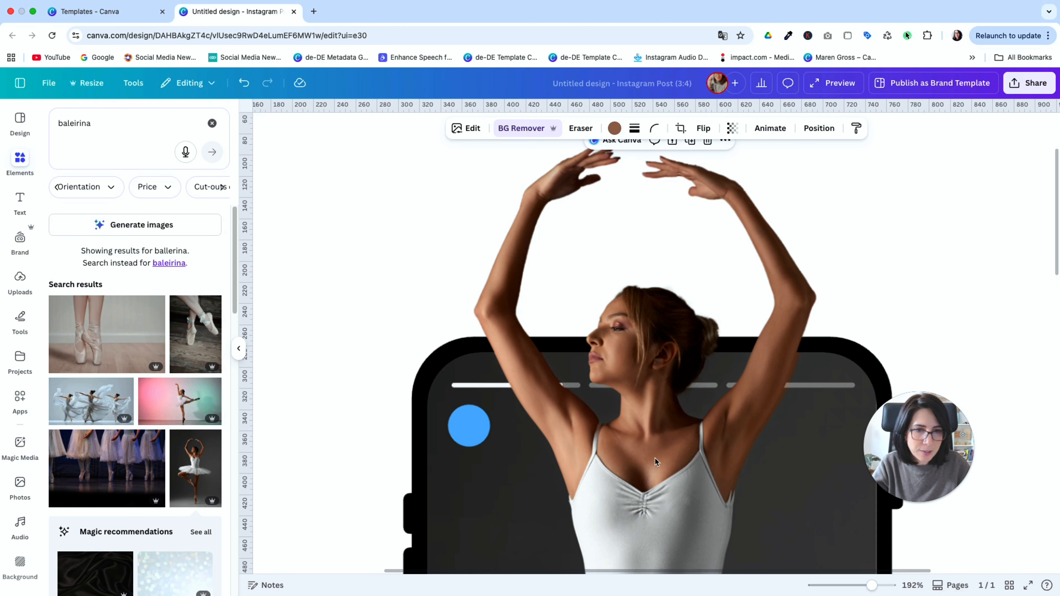
pyautogui.moveTo(645, 318); pyautogui.dragTo(651, 318)
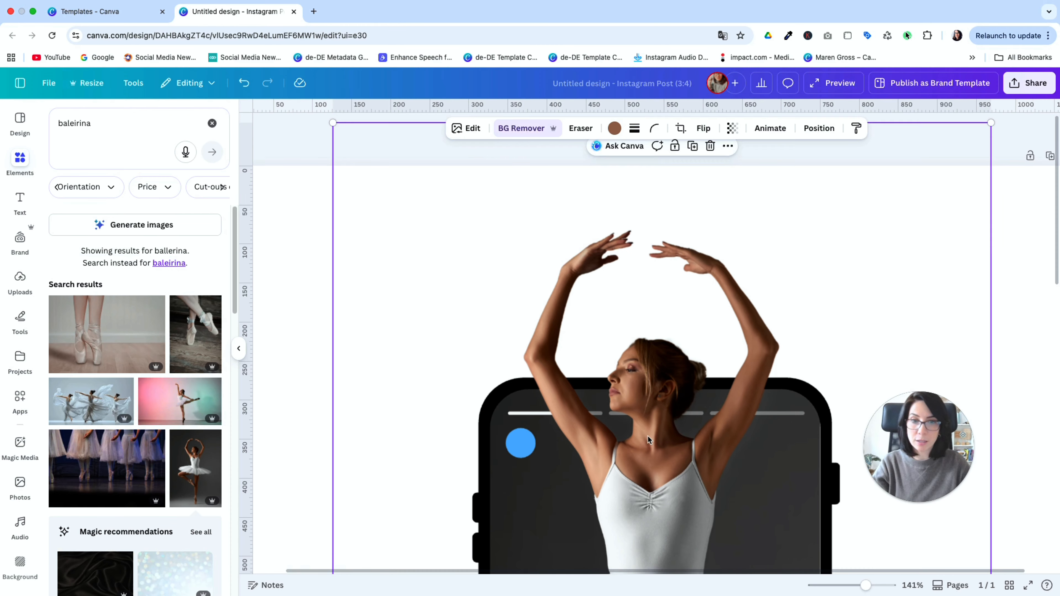
pyautogui.scroll(-2, 645, 434)
pyautogui.scroll(-7, 640, 437)
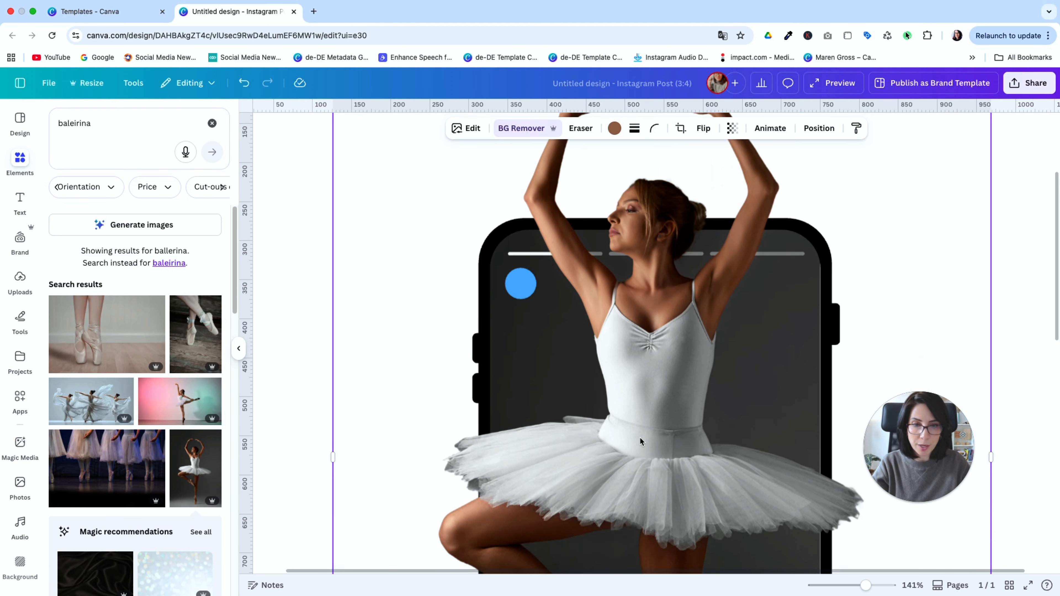
pyautogui.scroll(-5, 638, 442)
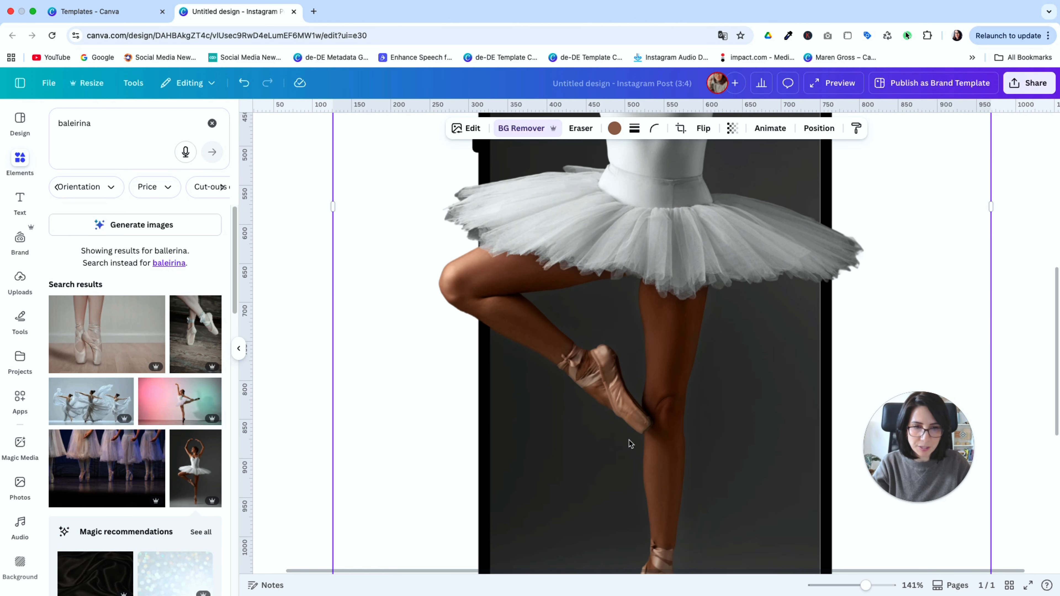
pyautogui.moveTo(867, 585); pyautogui.dragTo(842, 585)
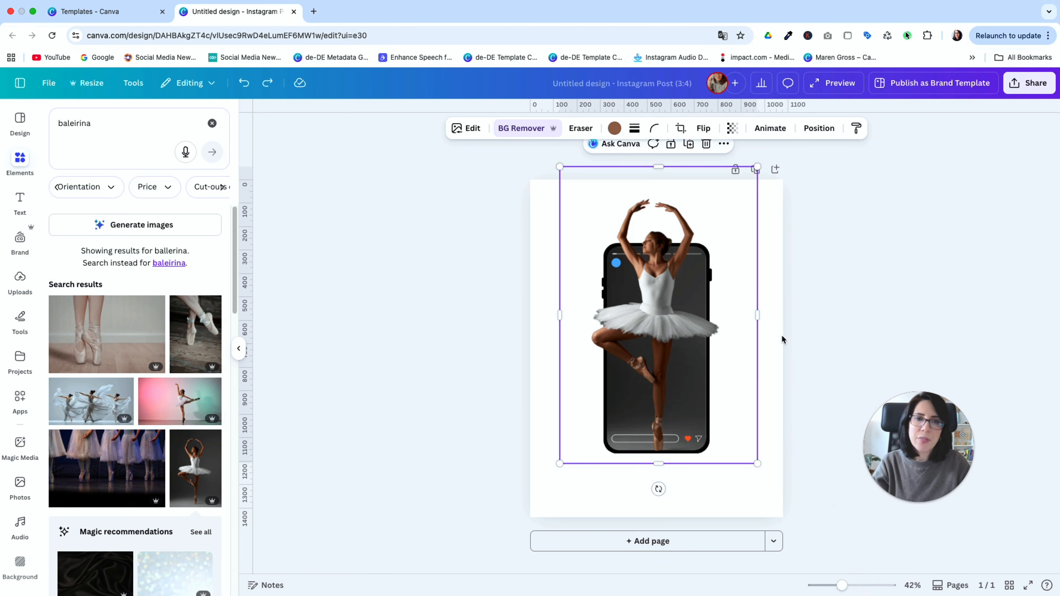
pyautogui.click(779, 322)
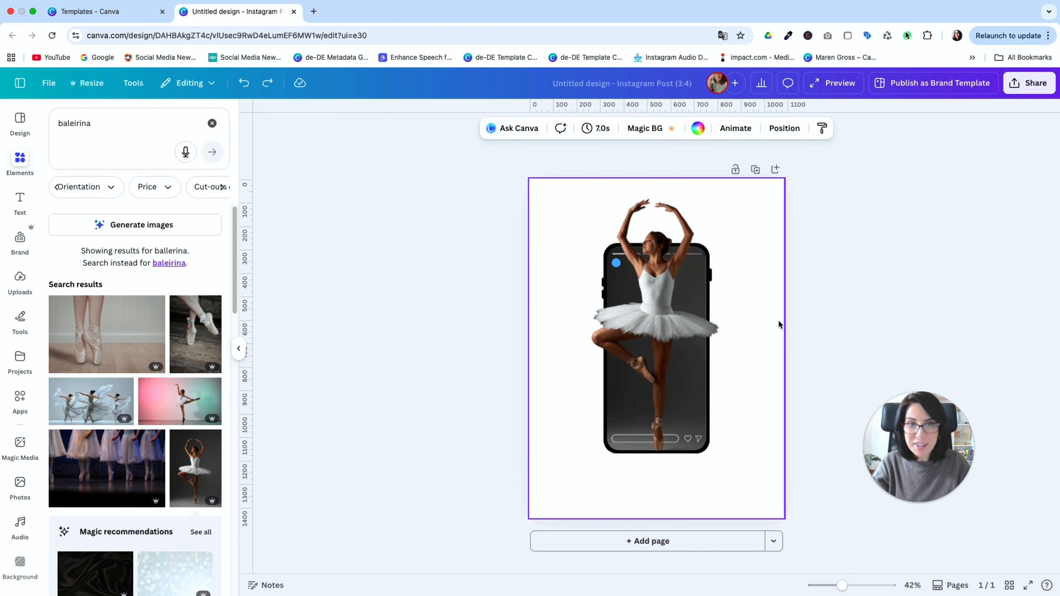